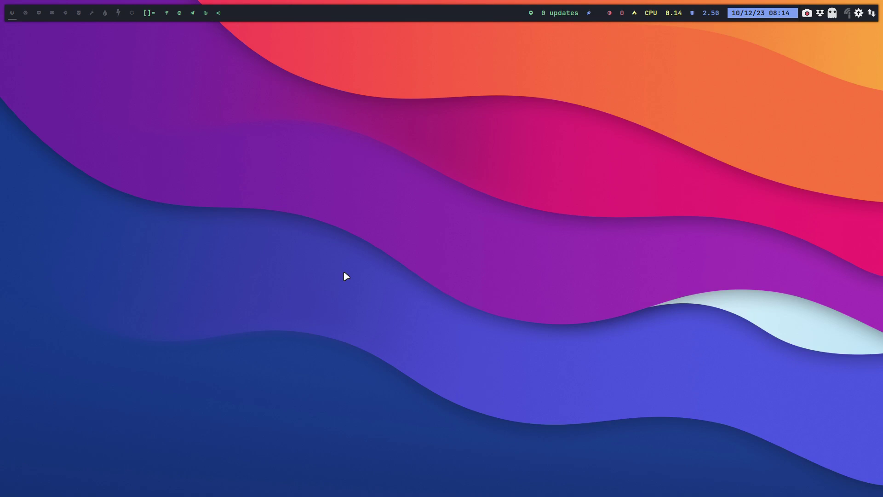
Open Thunar, go to ARCOLINUX-CAL and bring up the arcob-calamares-config-awesome folder's context menu
{"action": "key", "text": "super+shift+Return"}
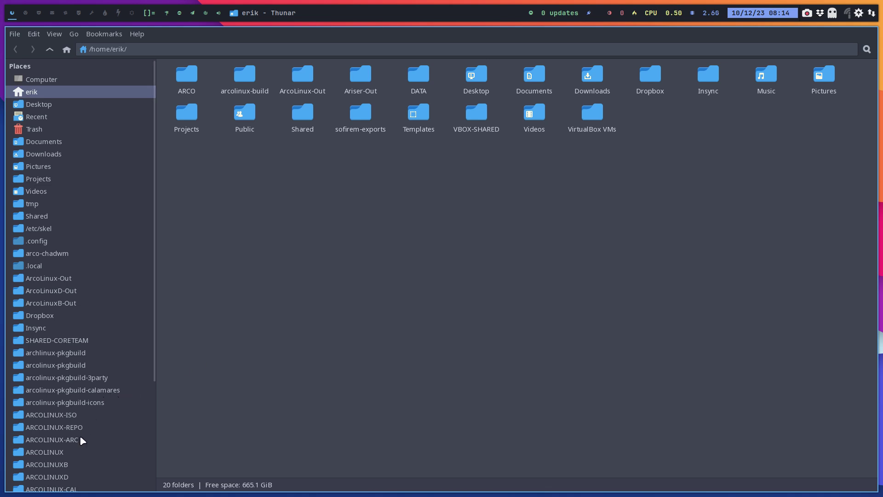
{"action": "scroll", "coordinate": [81, 437], "scroll_direction": "down", "scroll_amount": 1}
{"action": "left_click", "coordinate": [85, 446]}
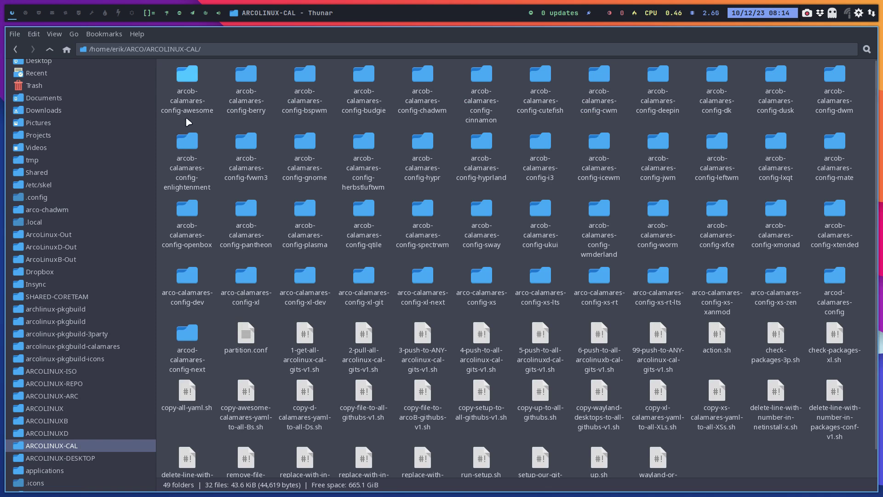
{"action": "right_click", "coordinate": [190, 81]}
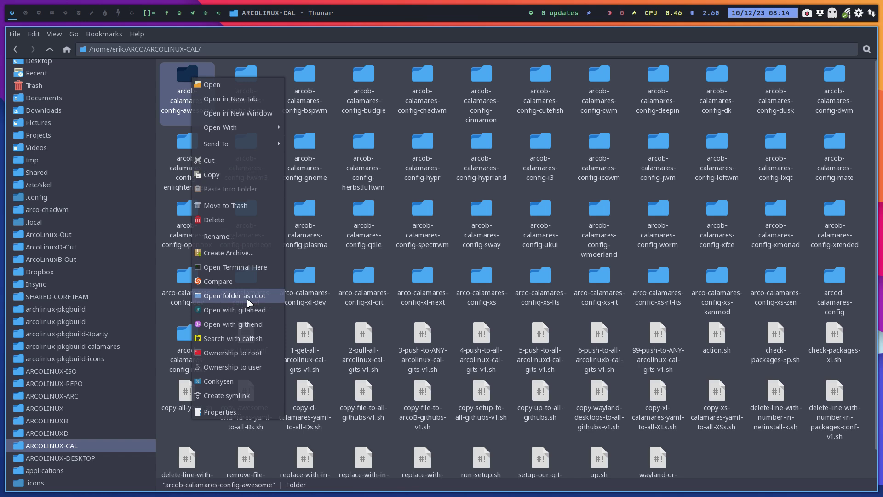
Open arcob-calamares-config-awesome in GitAhead and highlight 'nomacs' in the applications diff
{"action": "left_click", "coordinate": [248, 310]}
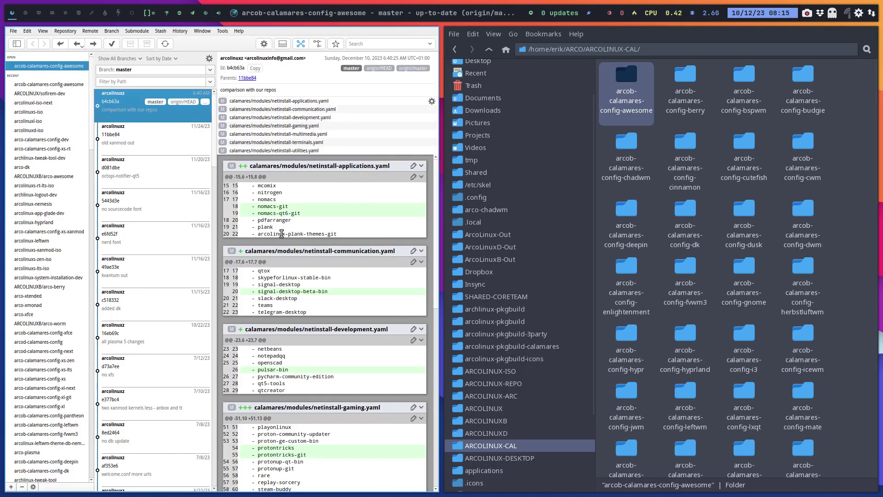
{"action": "double_click", "coordinate": [271, 199]}
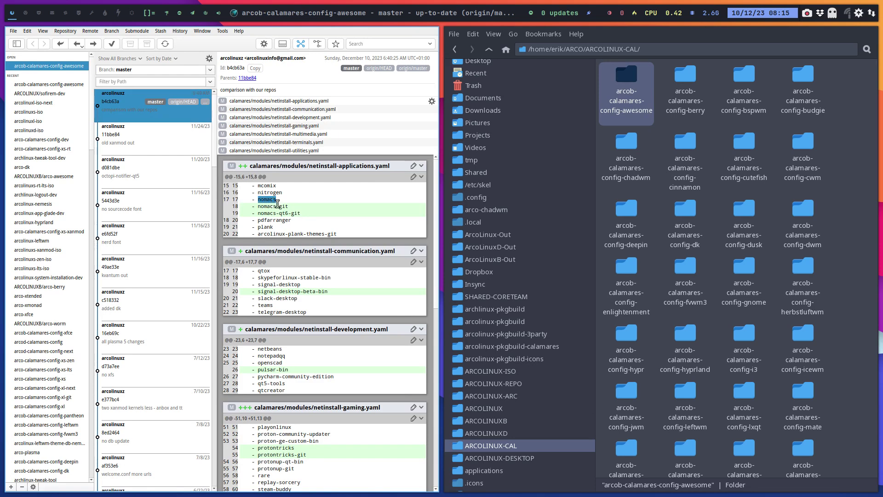
{"action": "left_click", "coordinate": [285, 206]}
Scroll through the 'comparison with our repos' netinstall YAML diffs, past tty-clock-git
{"action": "scroll", "coordinate": [326, 219], "scroll_direction": "down", "scroll_amount": 1}
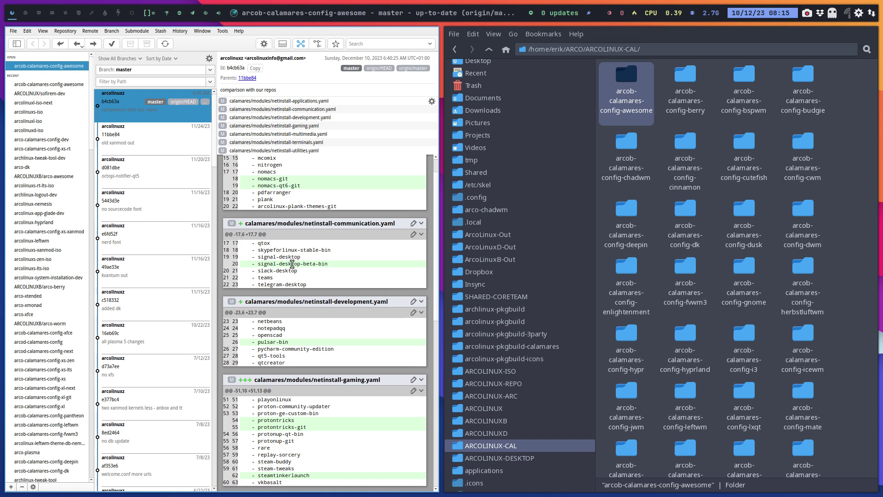
{"action": "scroll", "coordinate": [361, 266], "scroll_direction": "down", "scroll_amount": 2}
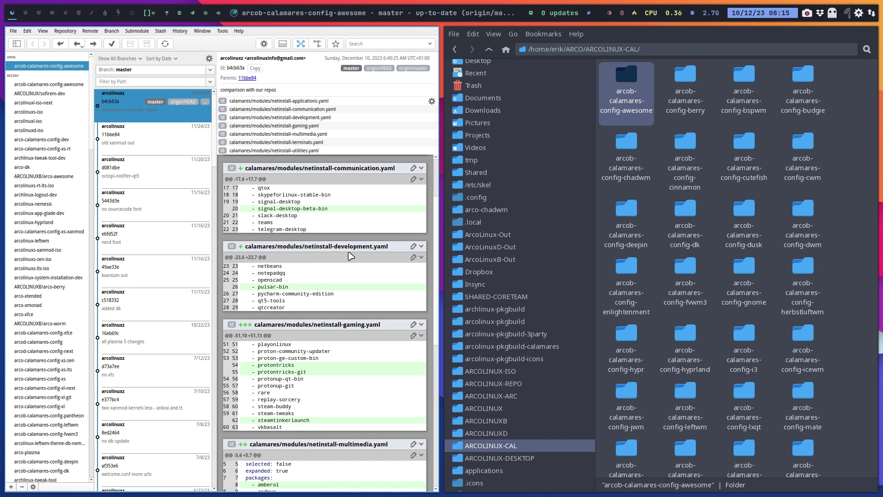
{"action": "scroll", "coordinate": [296, 300], "scroll_direction": "down", "scroll_amount": 1}
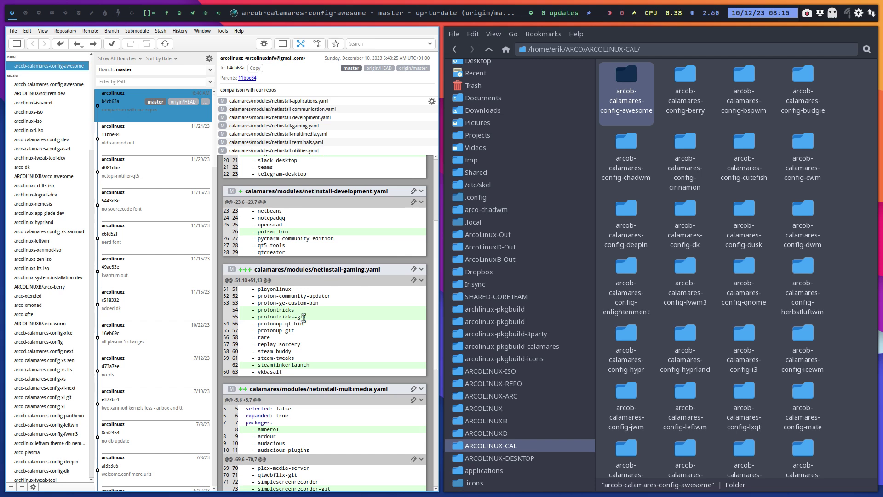
{"action": "scroll", "coordinate": [303, 317], "scroll_direction": "down", "scroll_amount": 1}
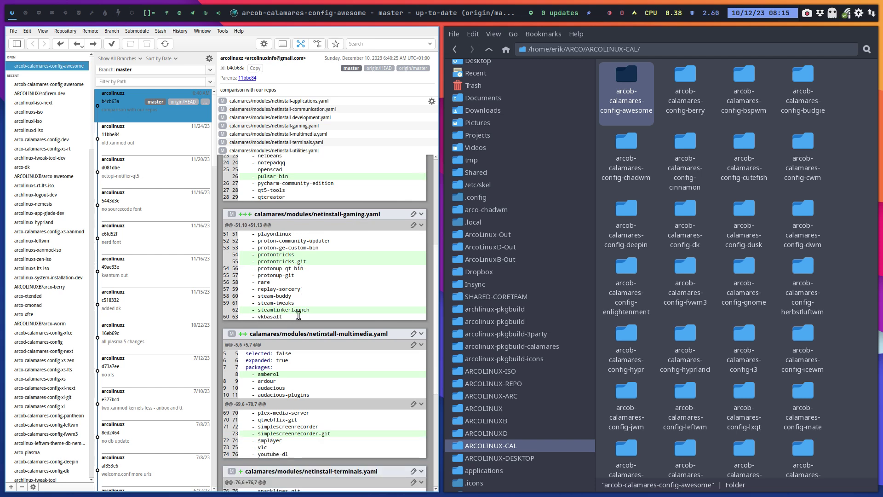
{"action": "scroll", "coordinate": [299, 316], "scroll_direction": "down", "scroll_amount": 1}
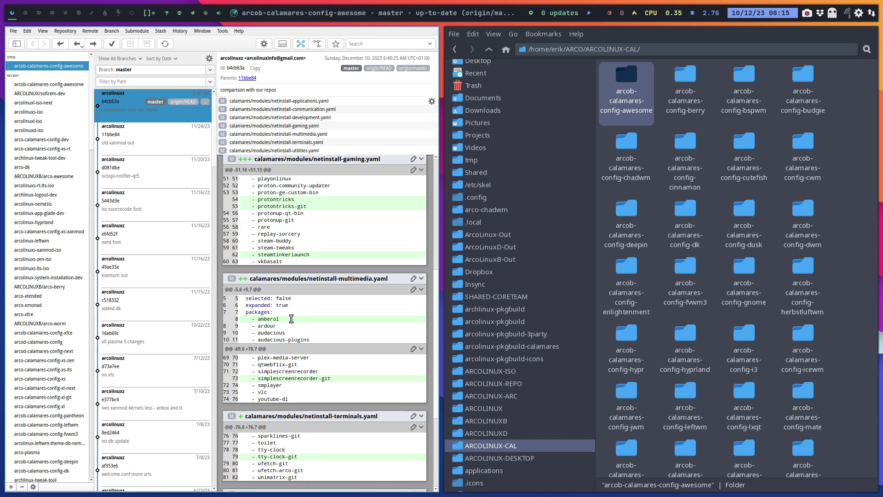
{"action": "scroll", "coordinate": [291, 319], "scroll_direction": "down", "scroll_amount": 1}
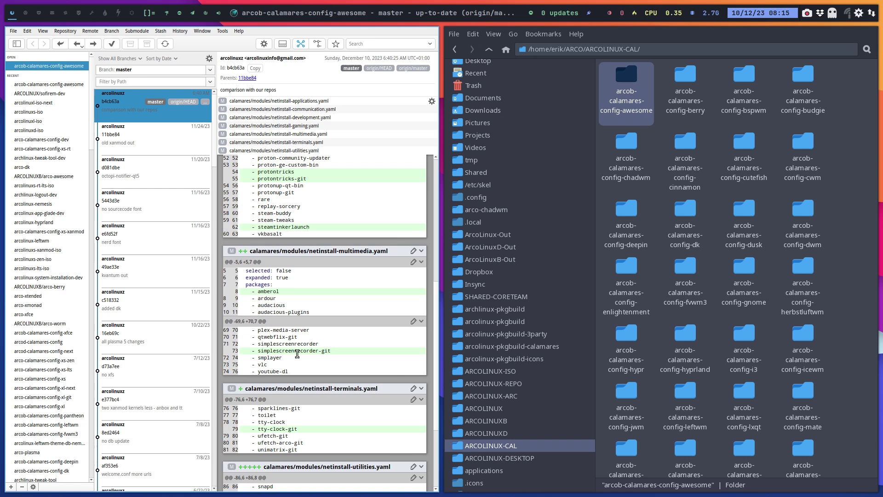
{"action": "left_click_drag", "start_coordinate": [318, 351], "coordinate": [361, 357]}
{"action": "scroll", "coordinate": [361, 357], "scroll_direction": "down", "scroll_amount": 3}
{"action": "left_click_drag", "start_coordinate": [298, 347], "coordinate": [291, 347]}
{"action": "scroll", "coordinate": [336, 363], "scroll_direction": "down", "scroll_amount": 1}
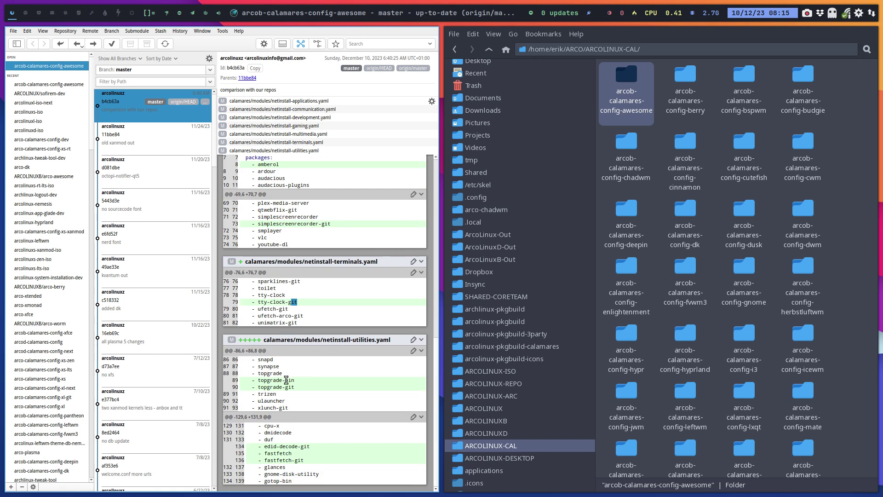
{"action": "left_click", "coordinate": [275, 375]}
{"action": "scroll", "coordinate": [345, 366], "scroll_direction": "up", "scroll_amount": 3}
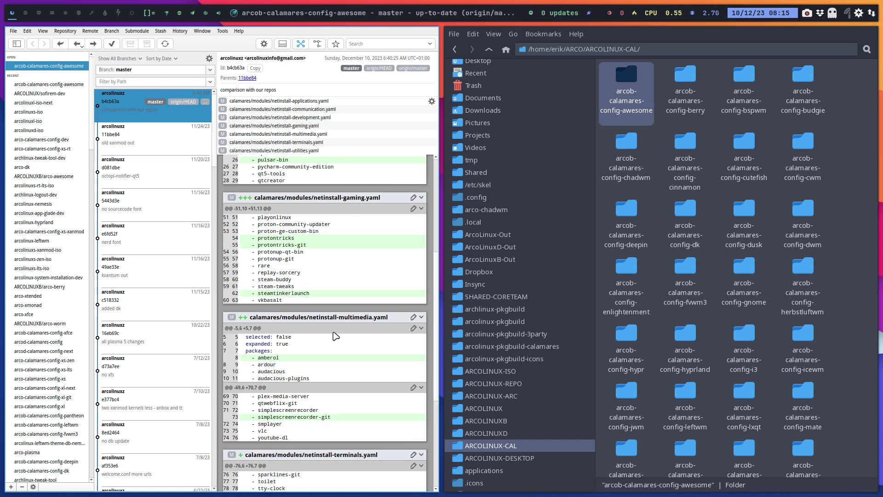
Close GitAhead and Thunar, then run the 'update' system update in a new Alacritty terminal
{"action": "key", "text": "super+q"}
{"action": "key", "text": "super+q"}
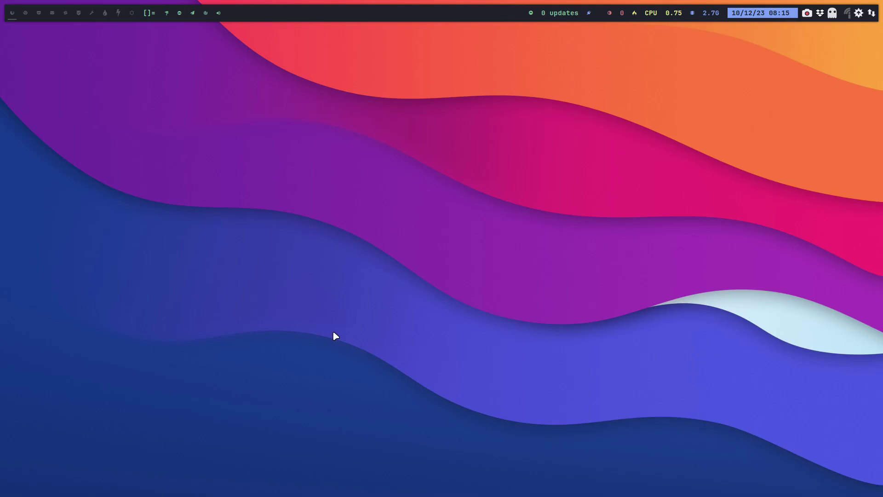
{"action": "key", "text": "super+Return"}
{"action": "type", "text": "update"}
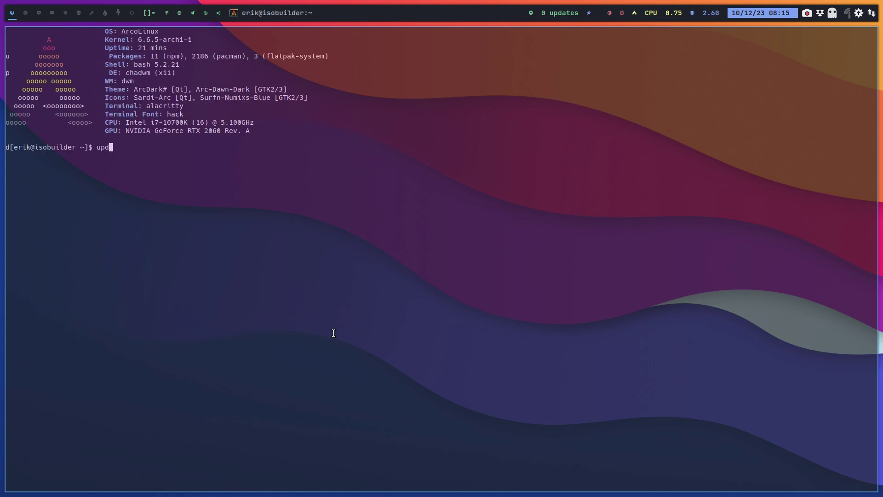
{"action": "key", "text": "Return"}
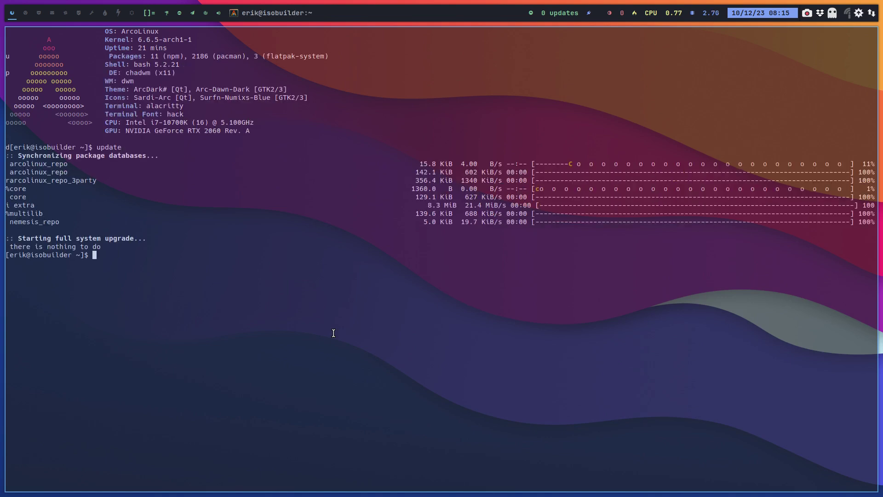
Launch Sofirem with 'sofi' and authenticate with the account password
{"action": "type", "text": "sofi"}
{"action": "key", "text": "Return"}
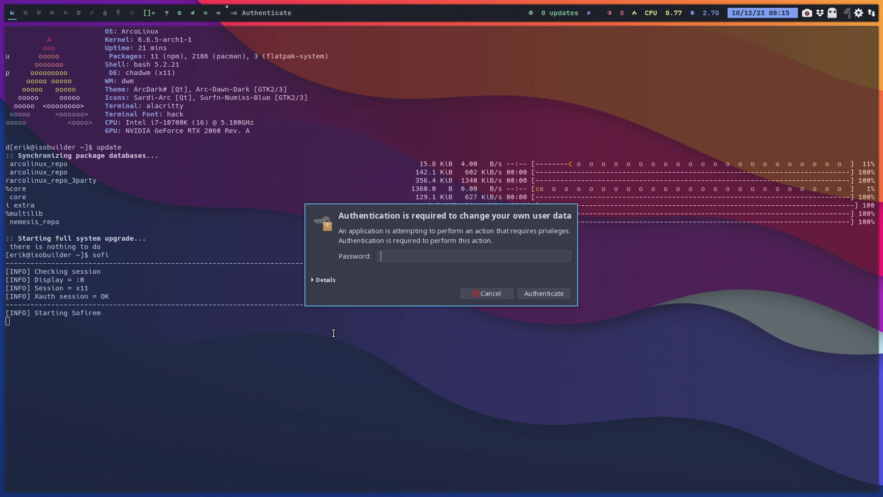
{"action": "type", "text": "****"}
{"action": "key", "text": "Return"}
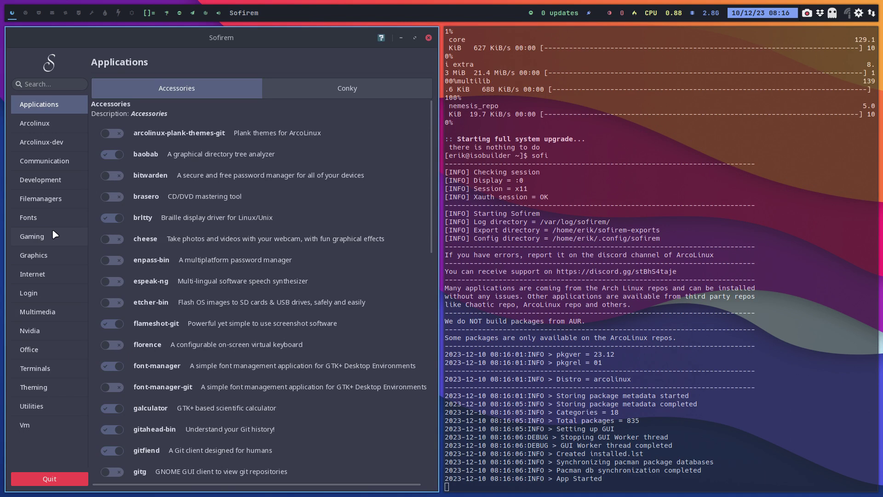
Browse Sofirem's Gaming > Game utilities packages, then the Fonts category
{"action": "left_click", "coordinate": [53, 235]}
{"action": "scroll", "coordinate": [345, 98], "scroll_direction": "down", "scroll_amount": 5}
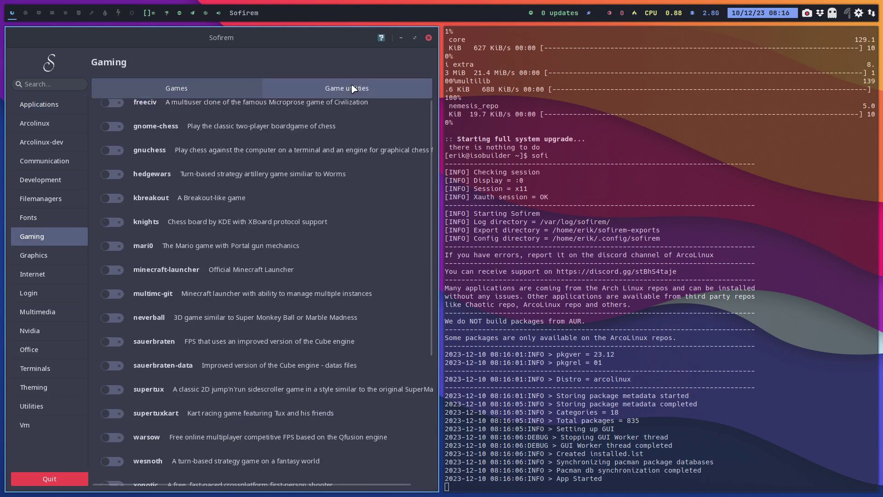
{"action": "left_click", "coordinate": [355, 88]}
{"action": "scroll", "coordinate": [303, 279], "scroll_direction": "down", "scroll_amount": 5}
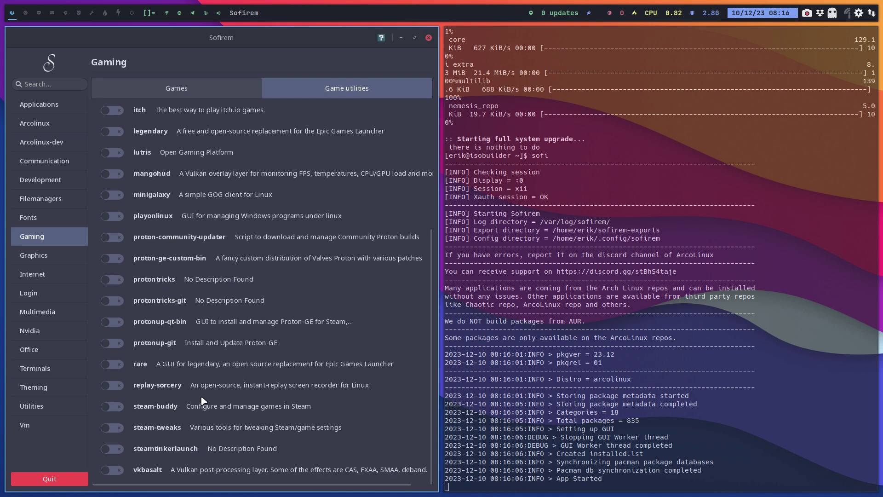
{"action": "left_click", "coordinate": [56, 217]}
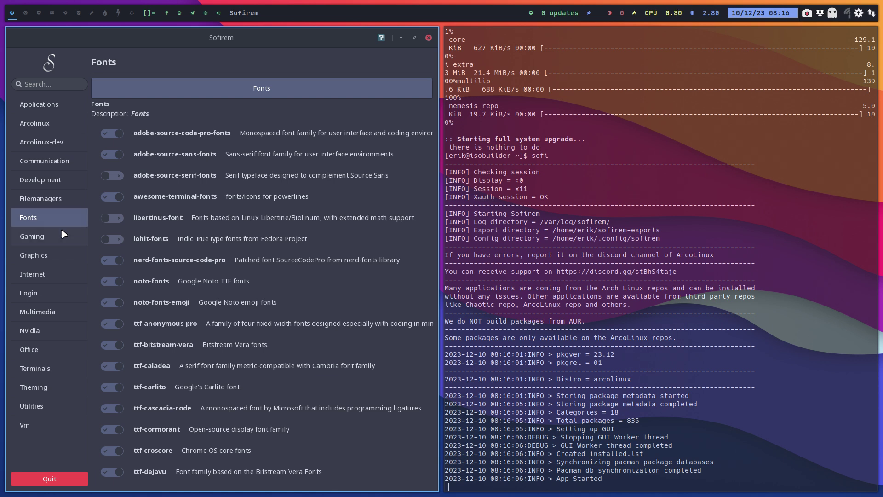
{"action": "left_click", "coordinate": [57, 218]}
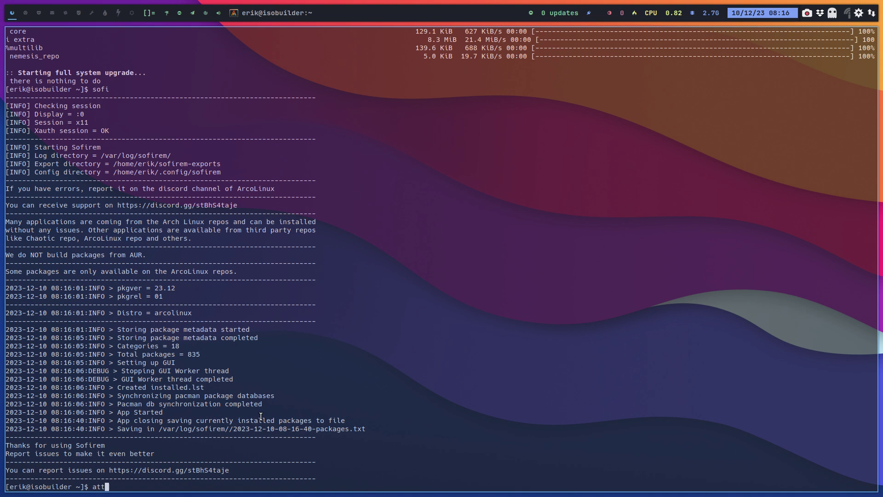
Launch the Arch Linux Tweak Tool with 'att' and authenticate with the account password
{"action": "key", "text": "Return"}
{"action": "type", "text": "••••"}
{"action": "key", "text": "Return"}
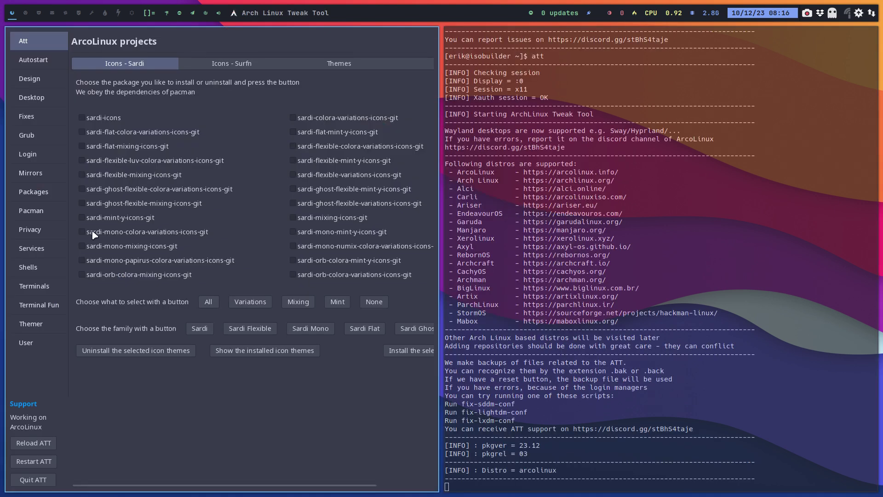
Export explicitly installed packages to packages-x86_64.txt from the Packages page, then show the home folder
{"action": "left_click", "coordinate": [53, 195]}
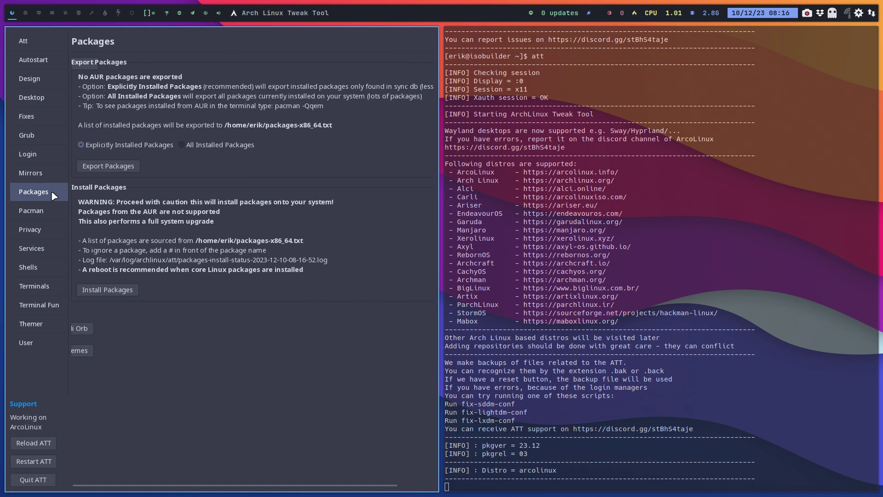
{"action": "left_click", "coordinate": [116, 169]}
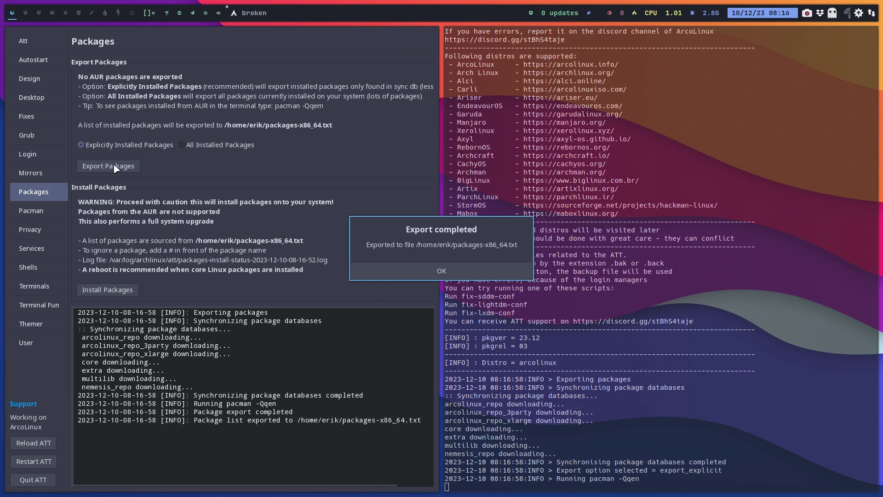
{"action": "key", "text": "super+shift+Return"}
Dismiss Export completed, then skim packages-x86_64.txt in Sublime Text and close the editor
{"action": "left_click", "coordinate": [184, 271]}
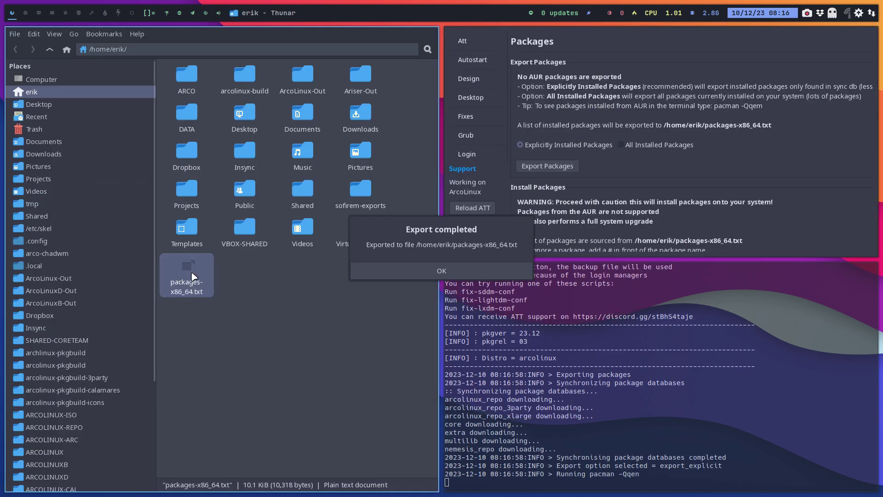
{"action": "left_click", "coordinate": [441, 270]}
{"action": "double_click", "coordinate": [184, 274]}
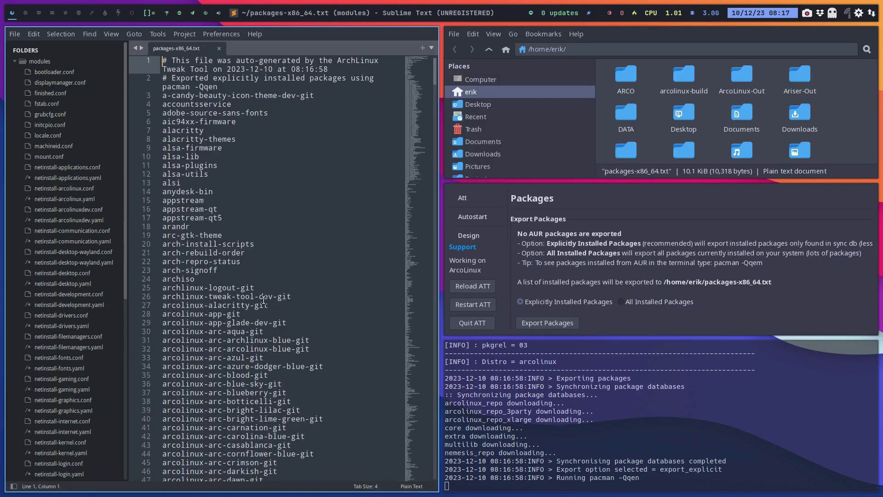
{"action": "scroll", "coordinate": [264, 299], "scroll_direction": "down", "scroll_amount": 20}
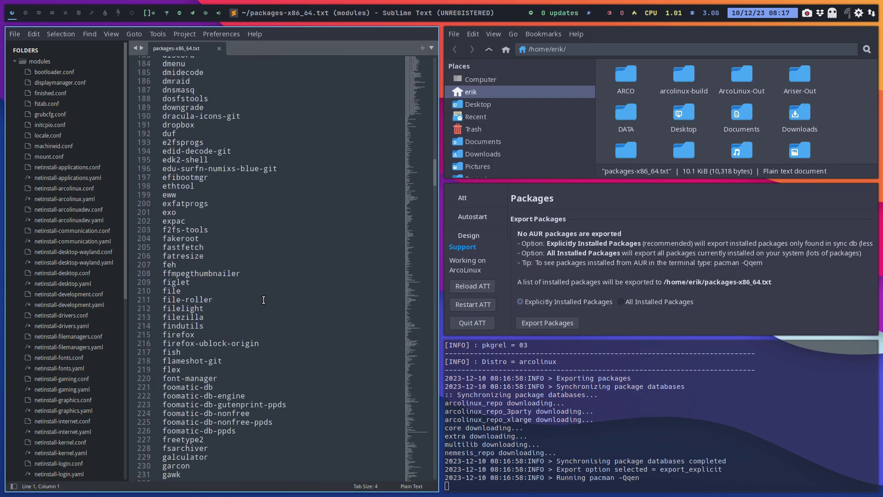
{"action": "scroll", "coordinate": [264, 300], "scroll_direction": "down", "scroll_amount": 20}
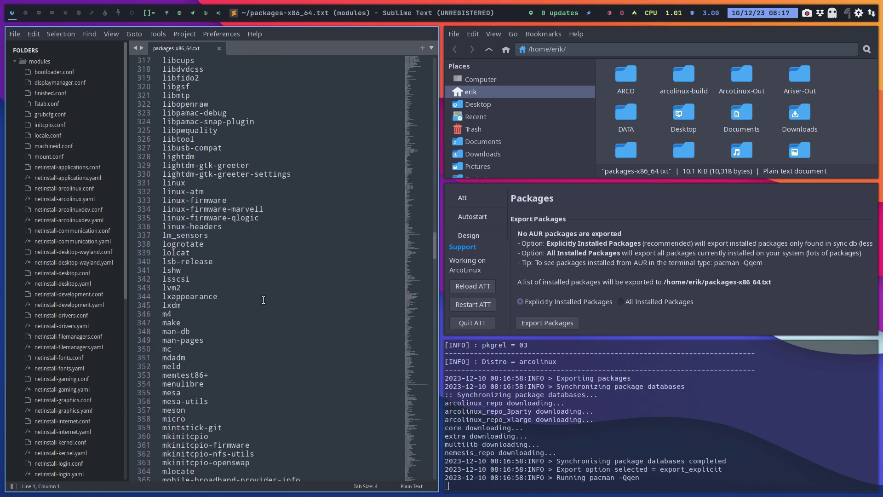
{"action": "left_click", "coordinate": [277, 340]}
{"action": "key", "text": "super+q"}
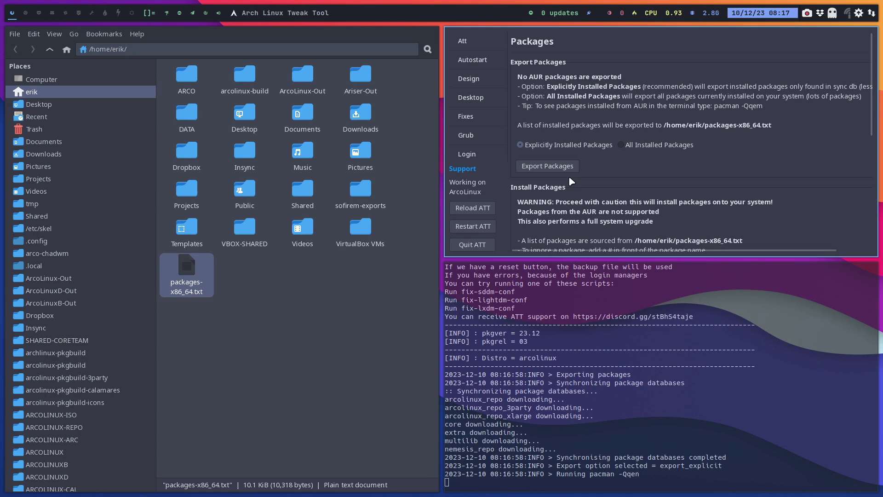
Scroll the ATT Packages page down to the Install Packages button and the export log
{"action": "scroll", "coordinate": [572, 182], "scroll_direction": "down", "scroll_amount": 5}
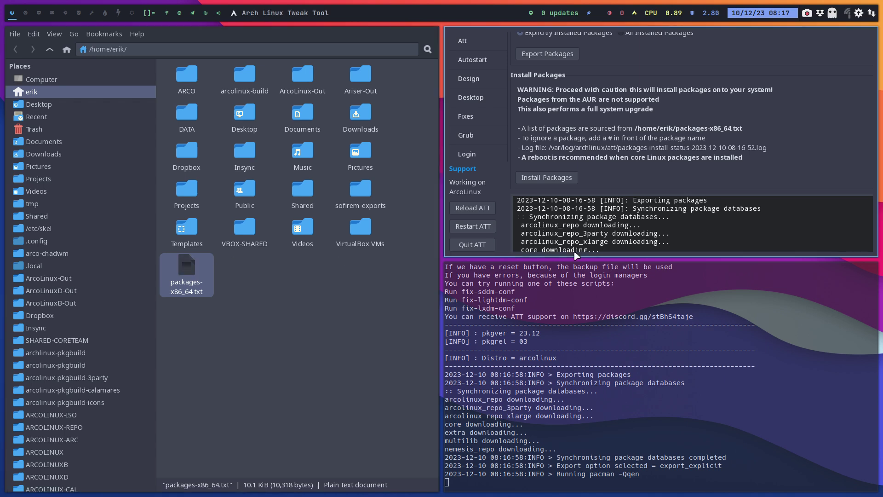
{"action": "scroll", "coordinate": [658, 224], "scroll_direction": "down", "scroll_amount": 3}
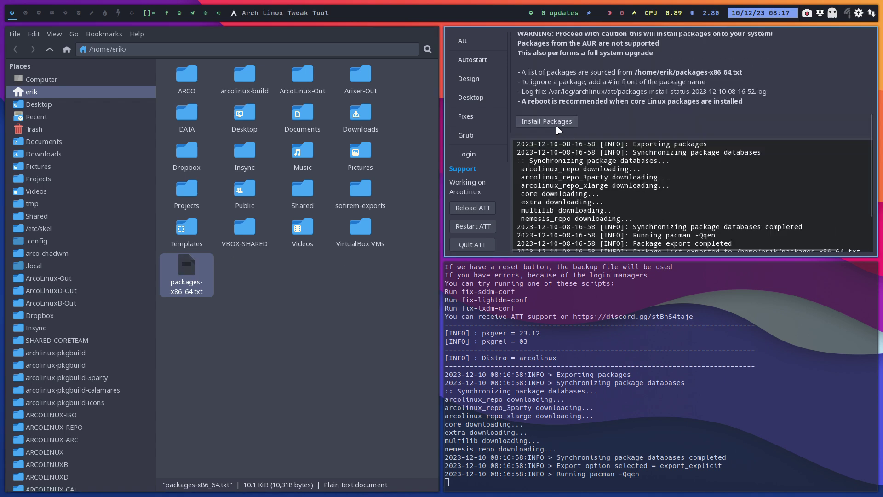